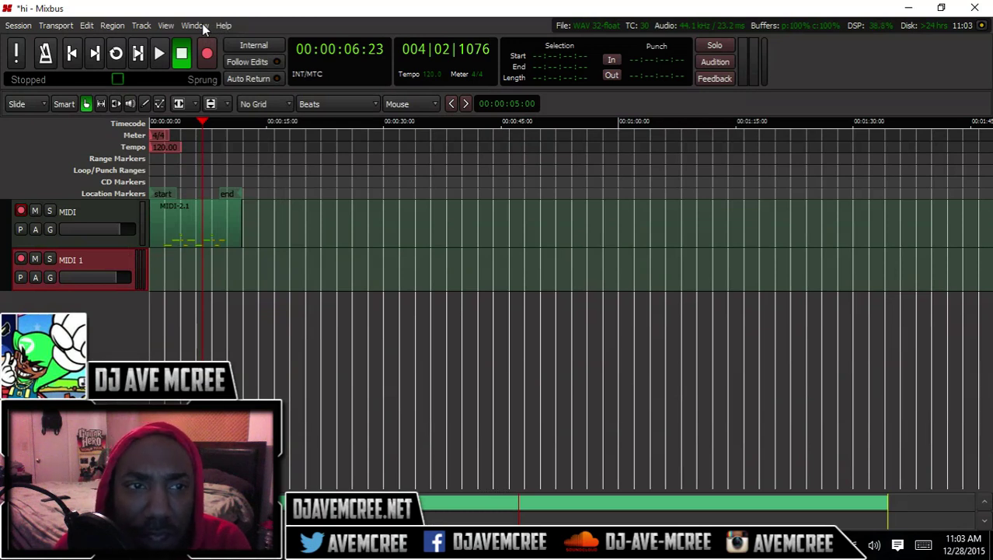
# Step: Open the Mixer from the Window menu to see both MIDI strips and their instruments
pyautogui.click(203, 25)
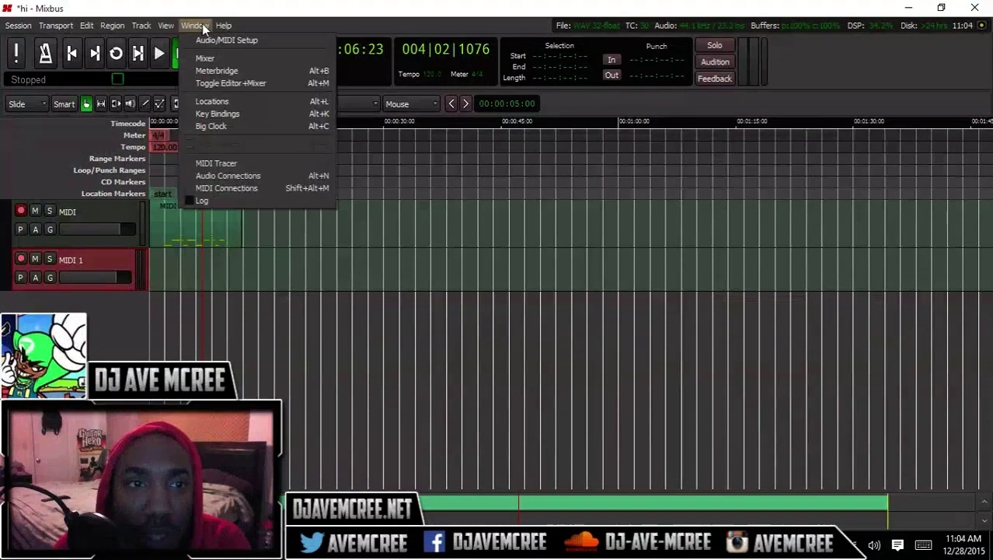
pyautogui.click(211, 59)
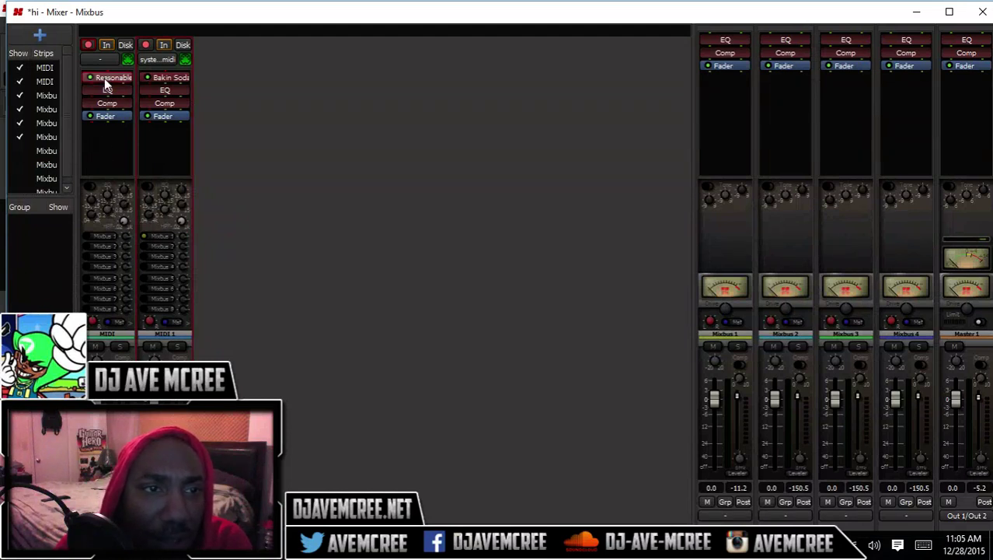
# Step: Move Reasonable Synth below Comp, then back to the top of the MIDI strip's processor box
pyautogui.moveTo(106, 81); pyautogui.dragTo(108, 117)
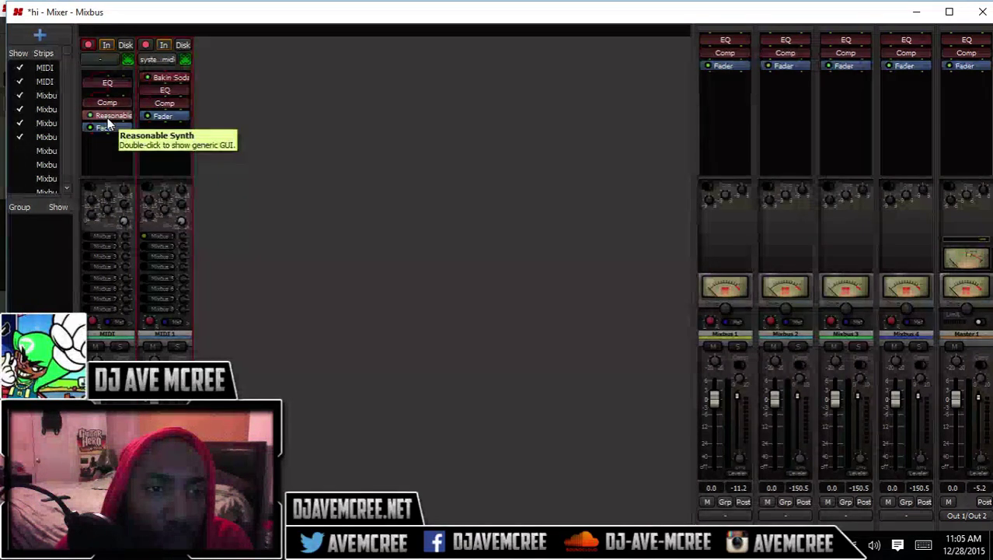
pyautogui.moveTo(109, 118); pyautogui.dragTo(109, 84)
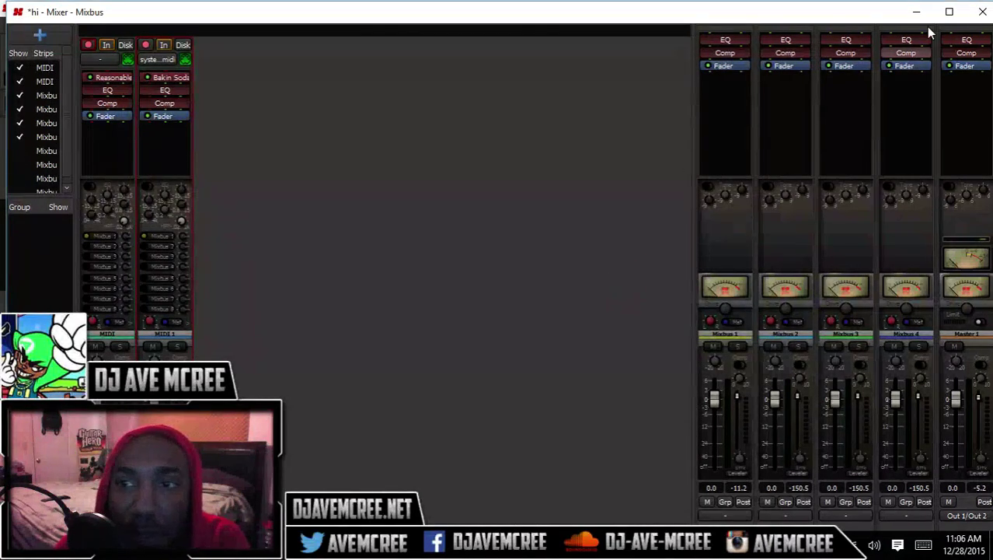
# Step: Close the Mixer window to return to the editor
pyautogui.click(983, 11)
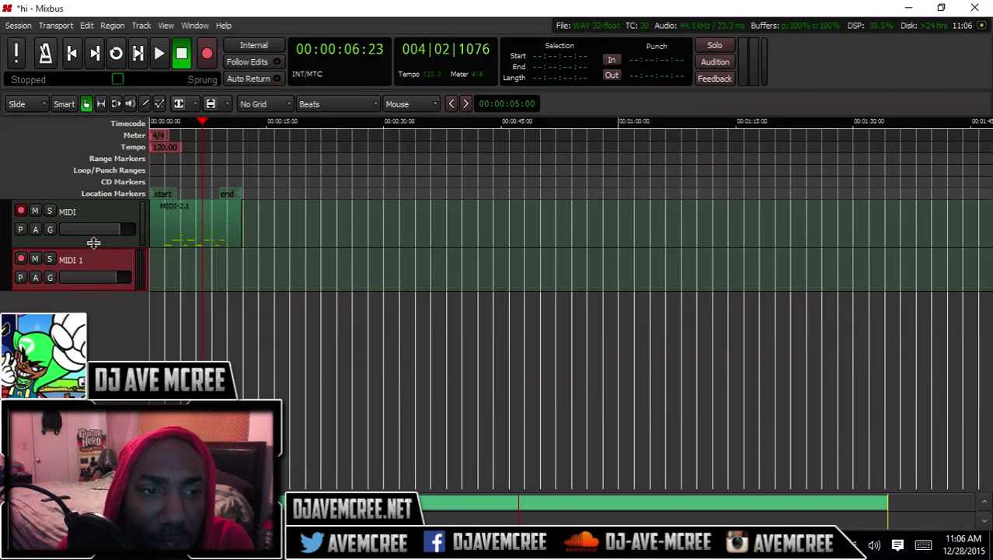
# Step: Enlarge the MIDI track, then reduce it to a medium height with the piano-roll keyboard visible
pyautogui.moveTo(93, 243); pyautogui.dragTo(106, 383)
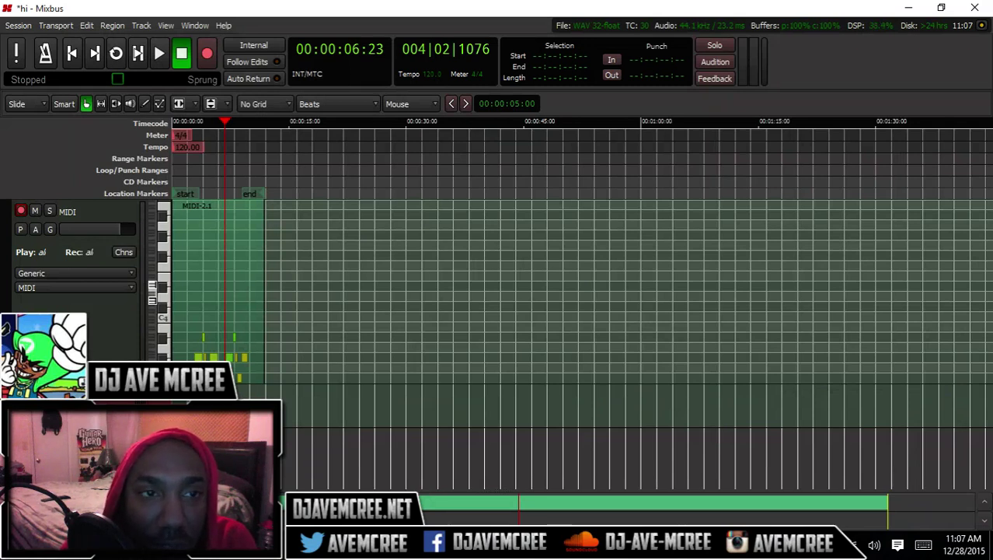
pyautogui.moveTo(86, 381); pyautogui.dragTo(87, 297)
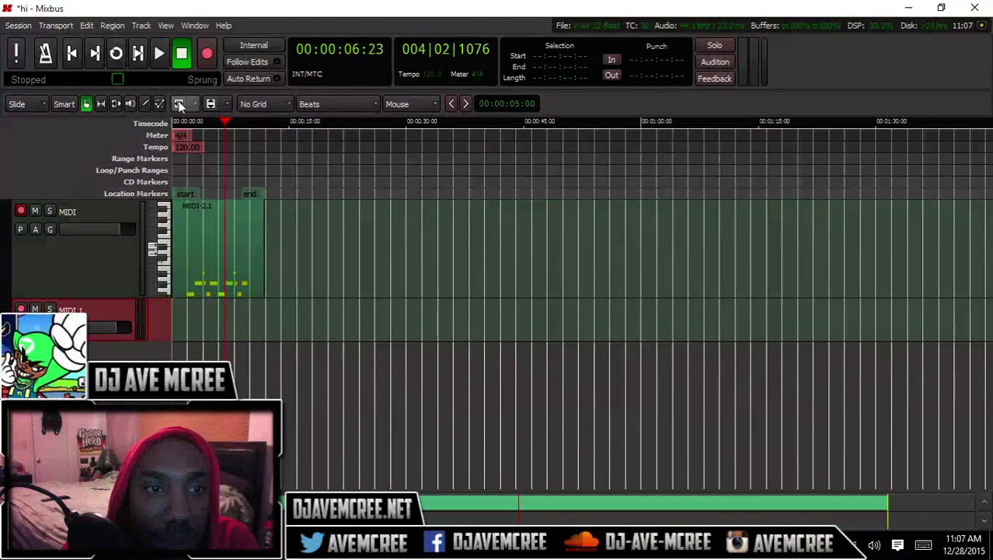
# Step: Play the session from the start and stop playback at about seven seconds
pyautogui.click(78, 59)
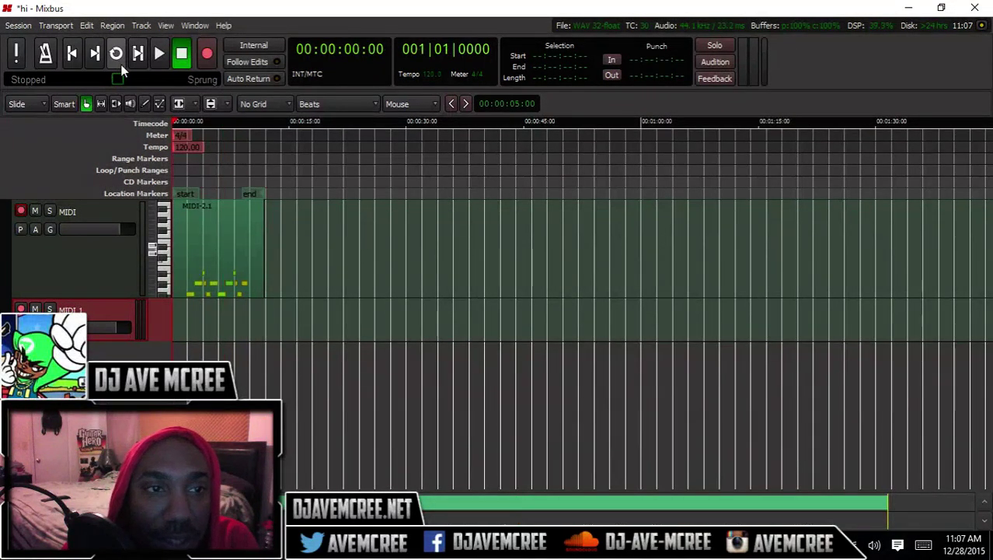
pyautogui.click(158, 60)
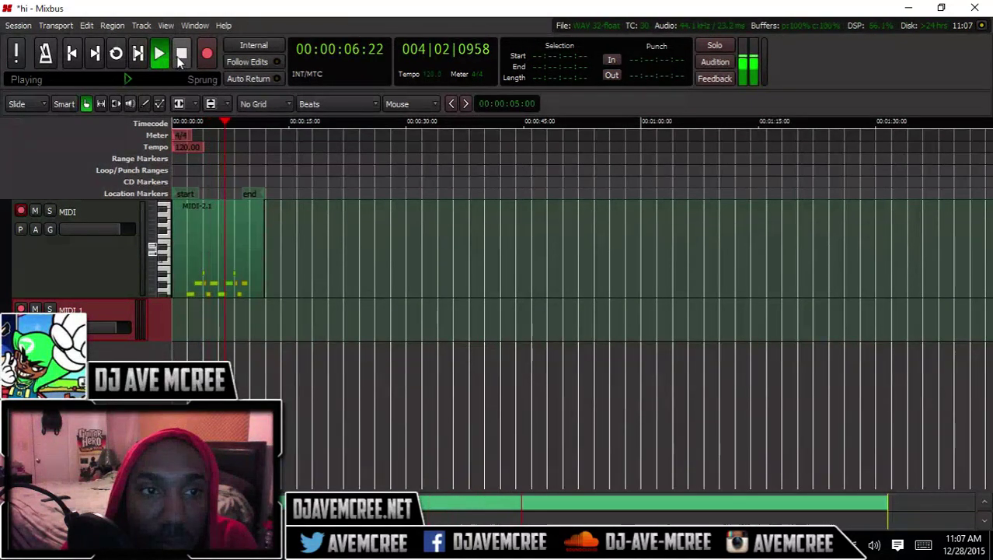
pyautogui.click(181, 56)
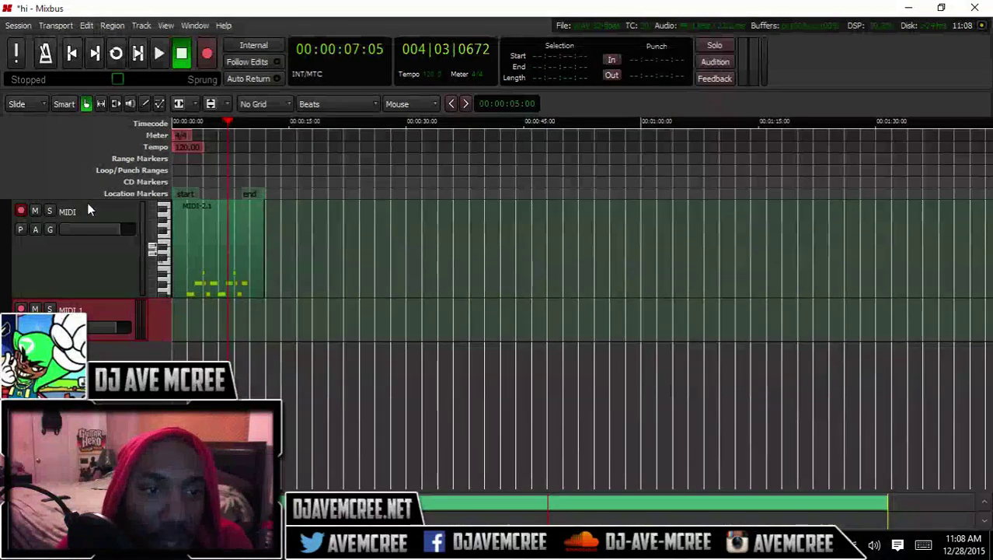
pyautogui.click(193, 26)
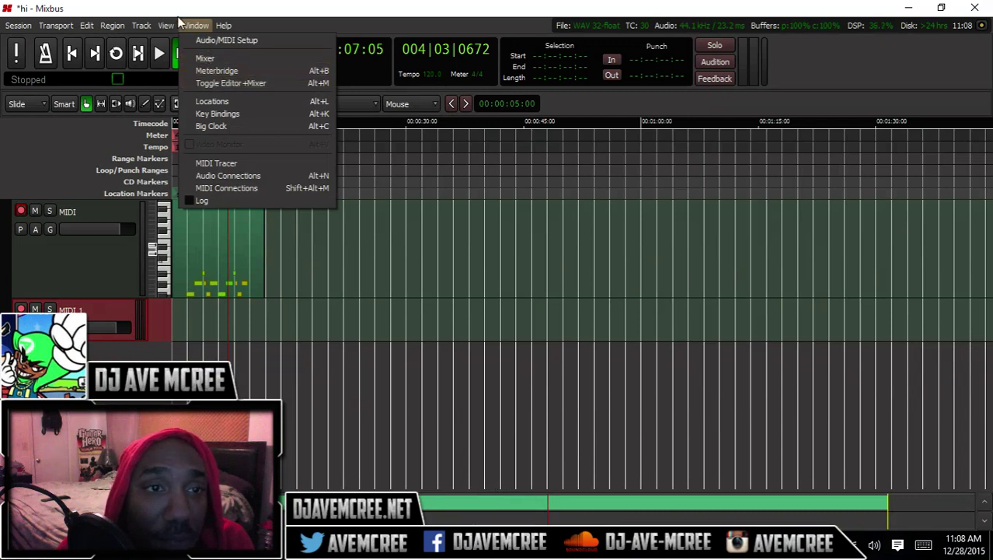
pyautogui.moveTo(150, 28)
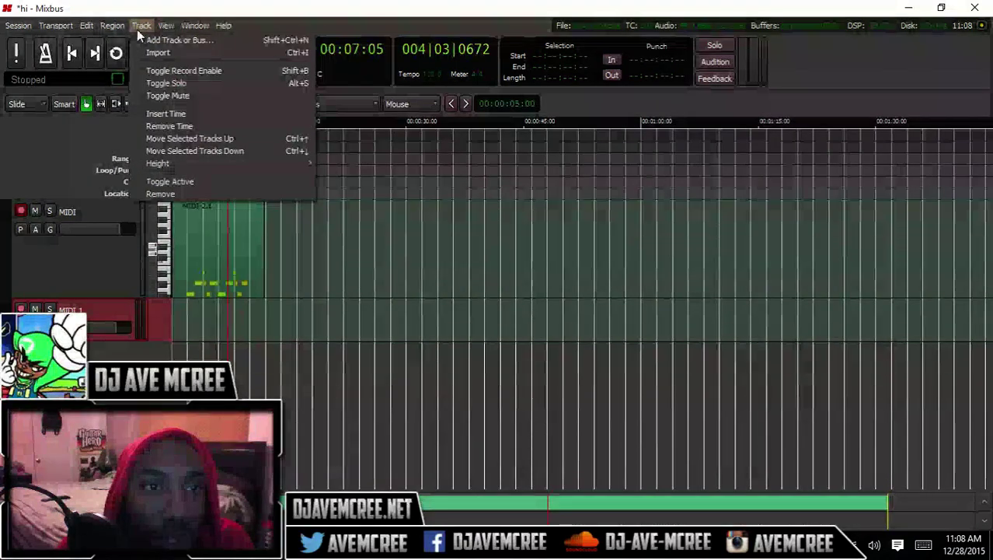
pyautogui.click(150, 51)
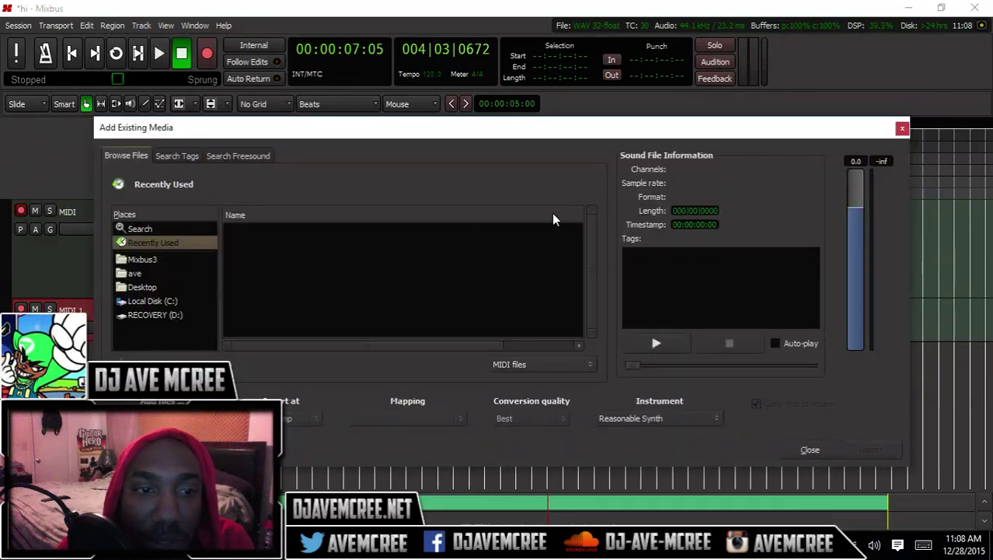
pyautogui.click(902, 129)
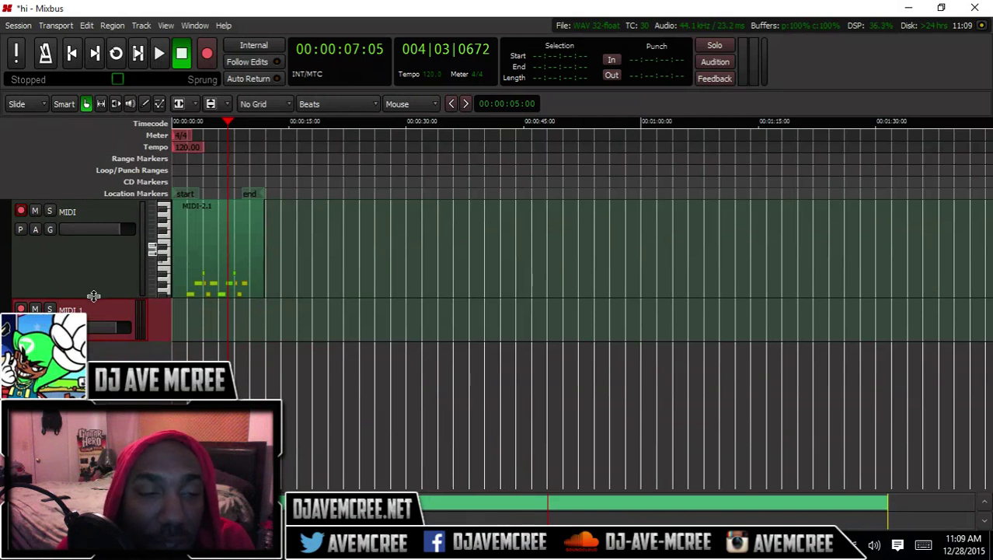
# Step: Shrink the MIDI track to a compact height and move the playhead back to 00:00:00:00
pyautogui.moveTo(94, 296); pyautogui.dragTo(87, 223)
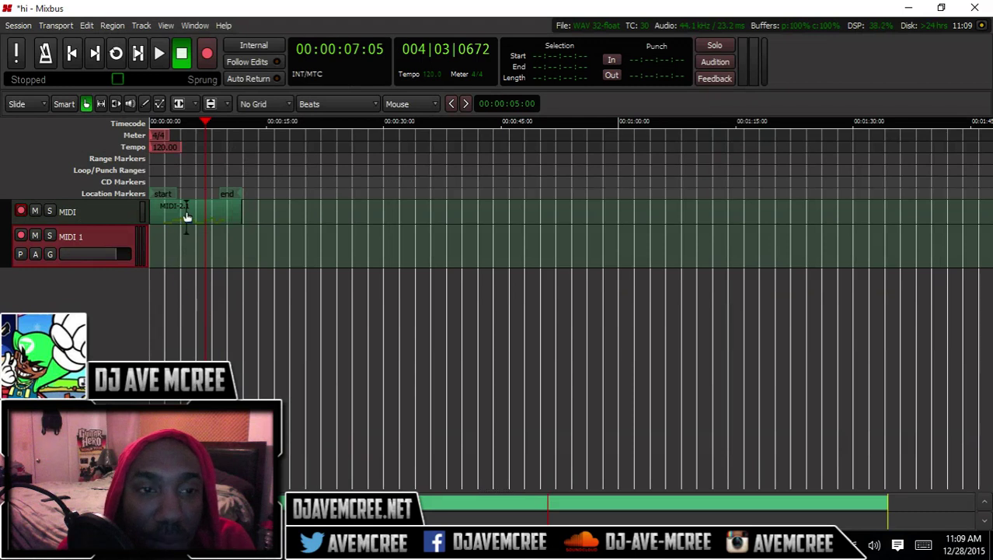
pyautogui.moveTo(206, 124); pyautogui.dragTo(150, 125)
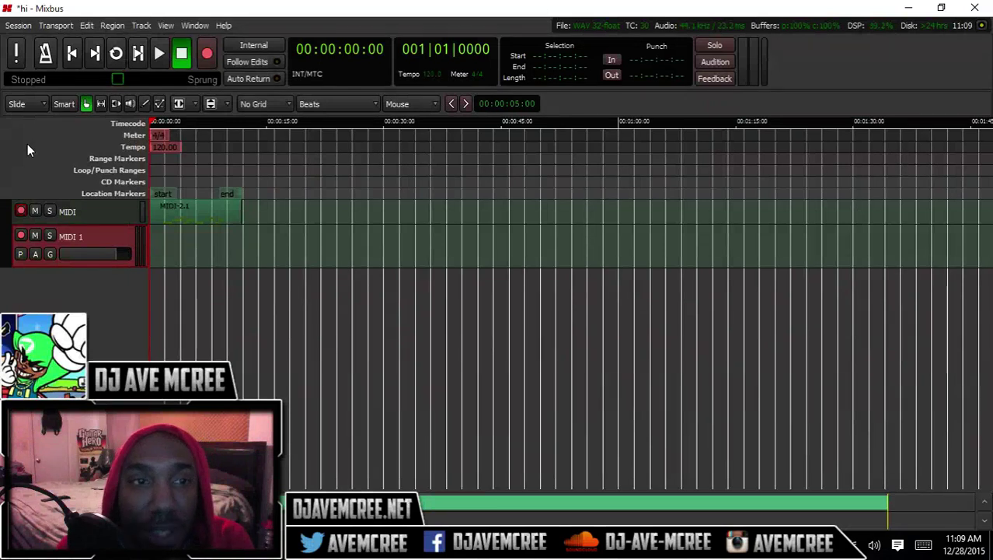
# Step: In the Add Track or Bus dialog, choose Bakin Soda as the new MIDI track's instrument
pyautogui.doubleClick(73, 307)
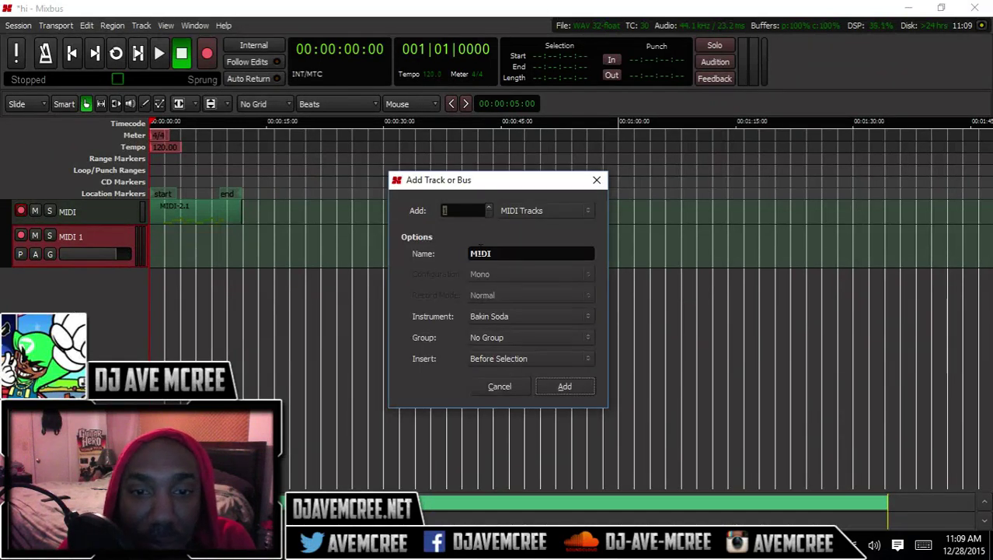
pyautogui.click(552, 319)
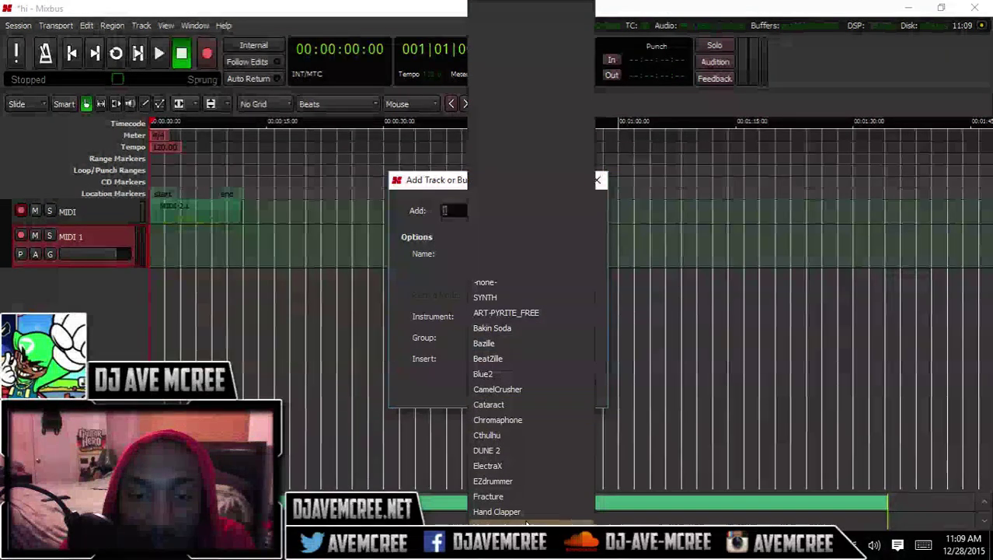
pyautogui.scroll(-5, 527, 522)
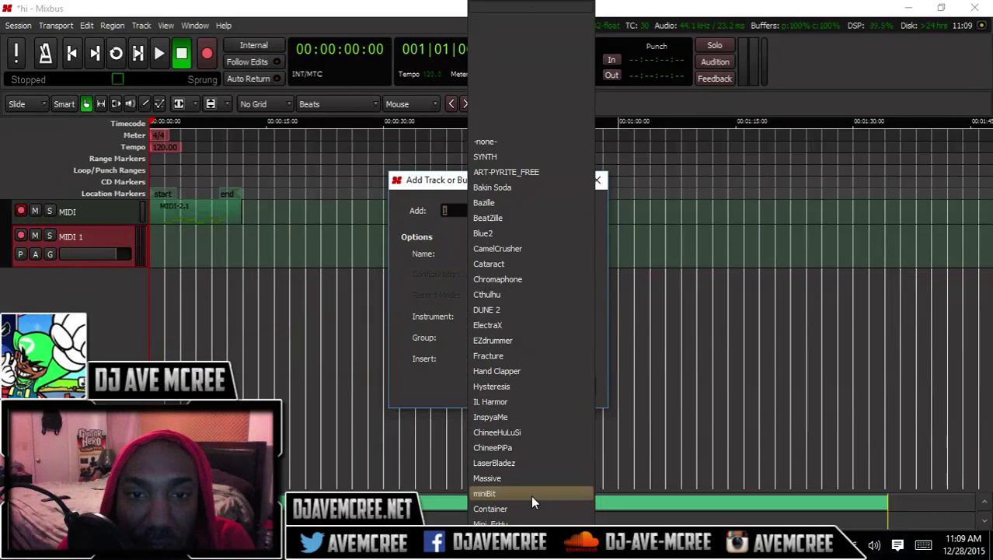
pyautogui.scroll(-4, 531, 529)
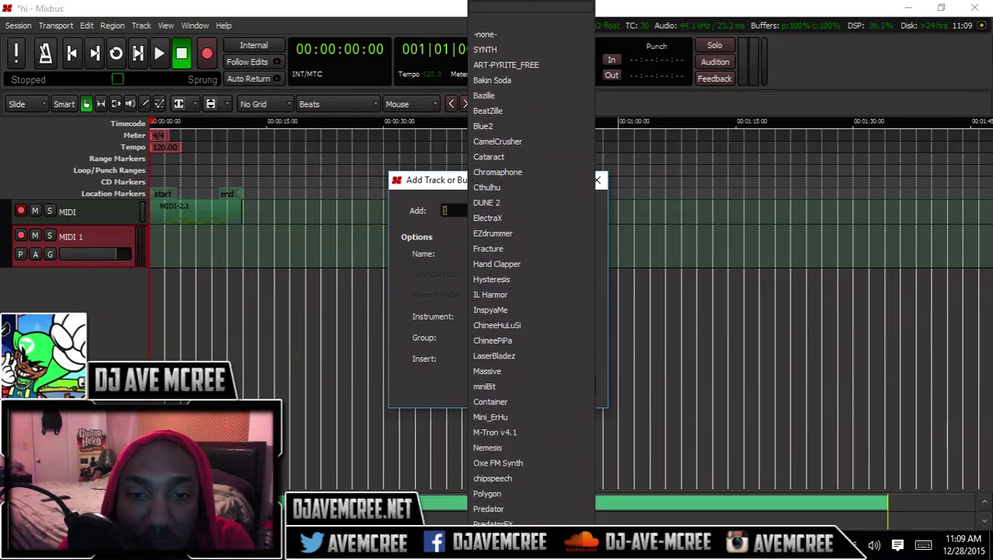
pyautogui.scroll(-2, 531, 513)
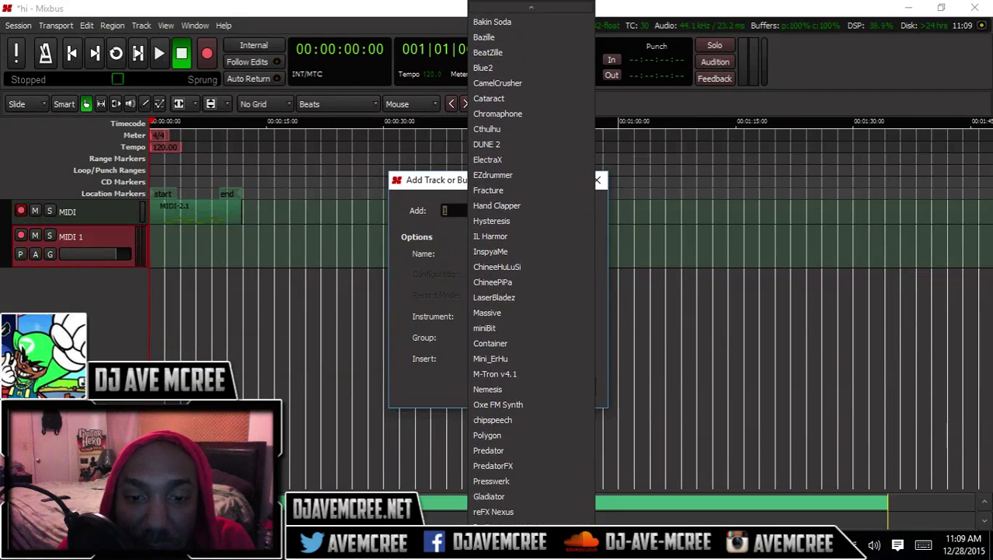
pyautogui.scroll(-5, 531, 482)
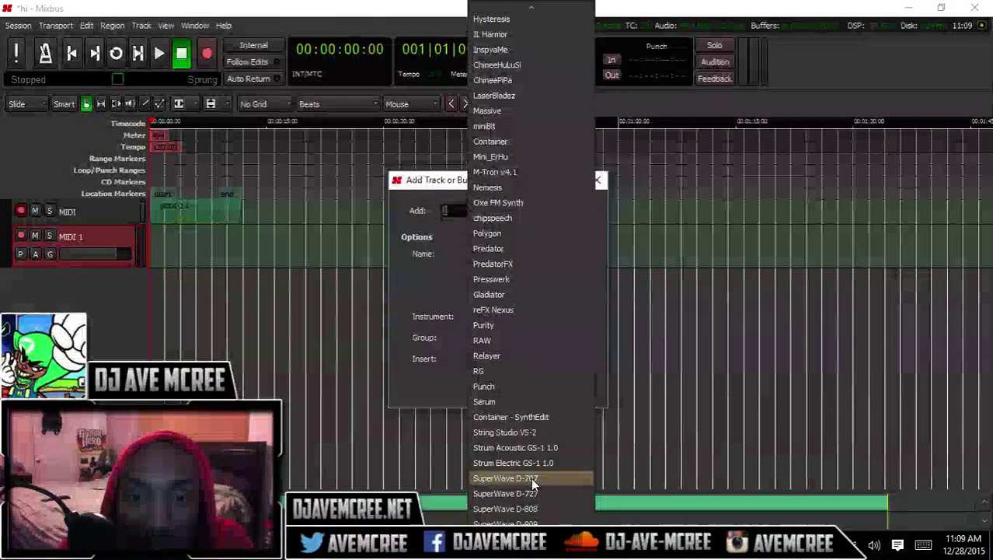
pyautogui.scroll(-1, 534, 517)
pyautogui.scroll(-7, 531, 513)
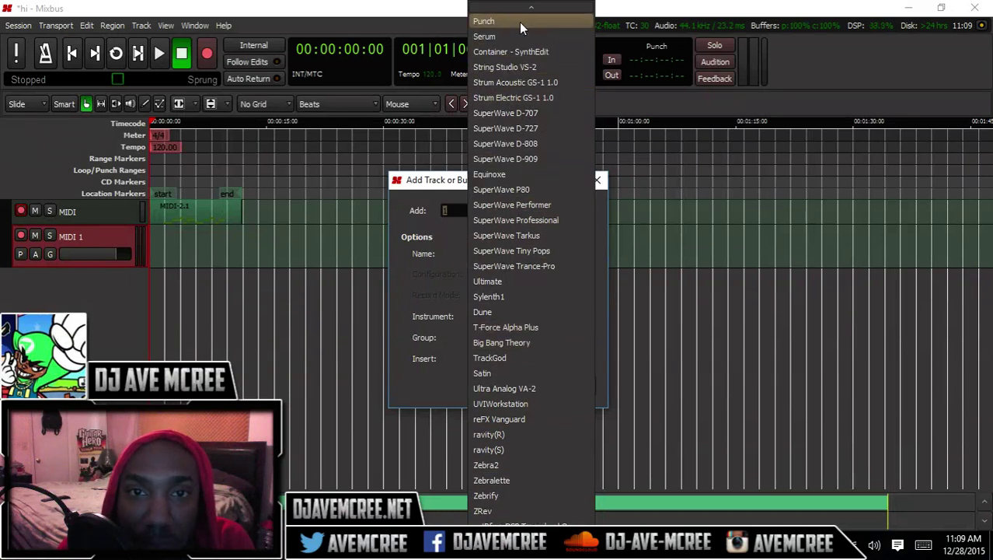
pyautogui.scroll(4, 524, 15)
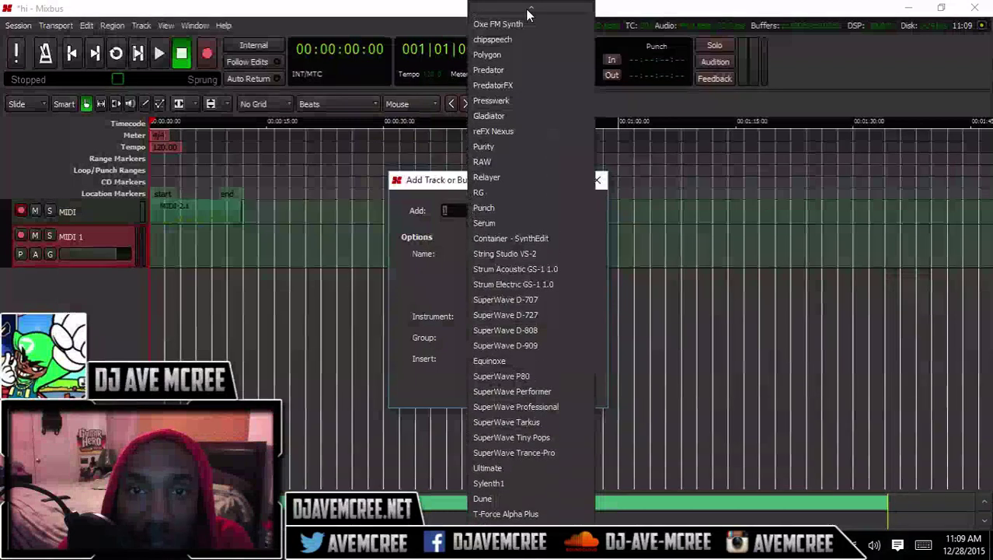
pyautogui.scroll(5, 527, 14)
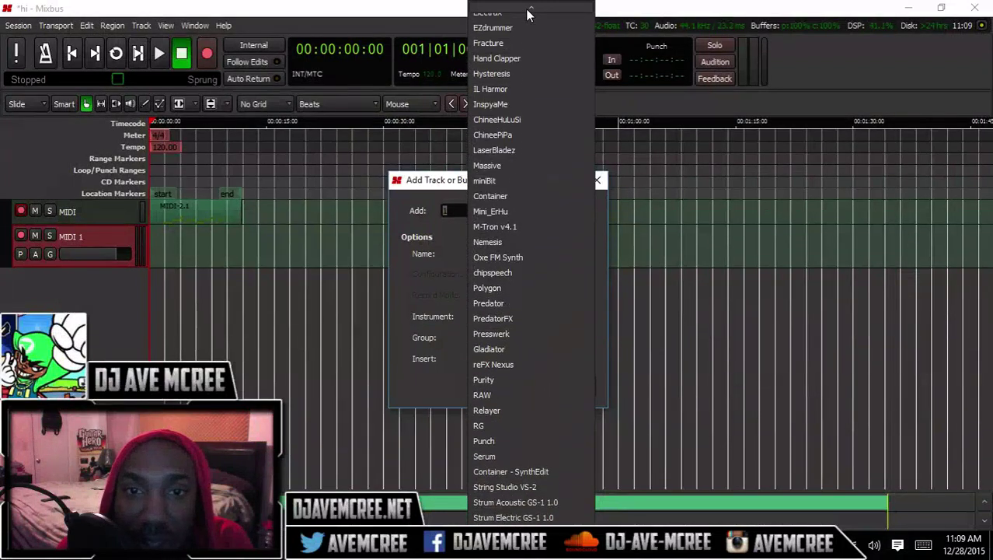
pyautogui.scroll(4, 527, 14)
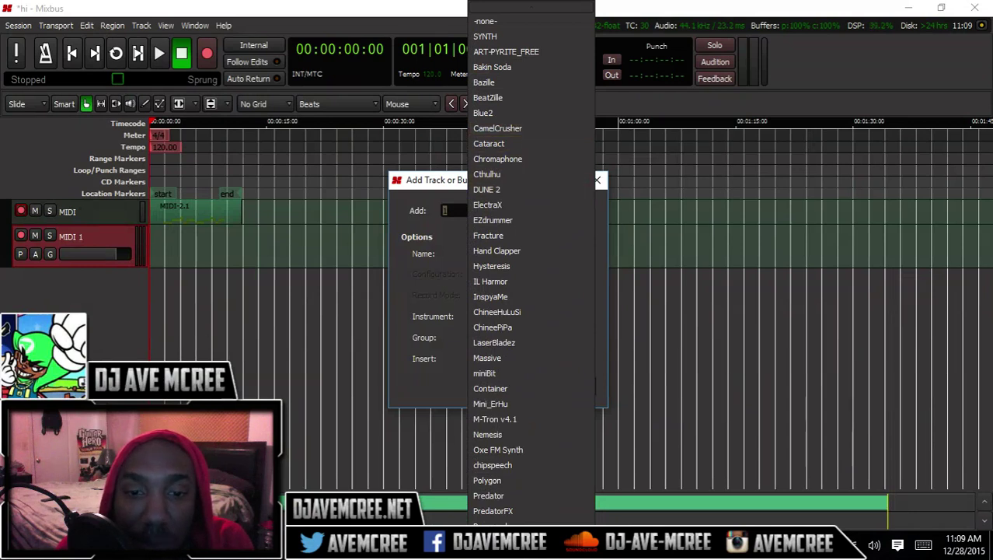
pyautogui.click(317, 362)
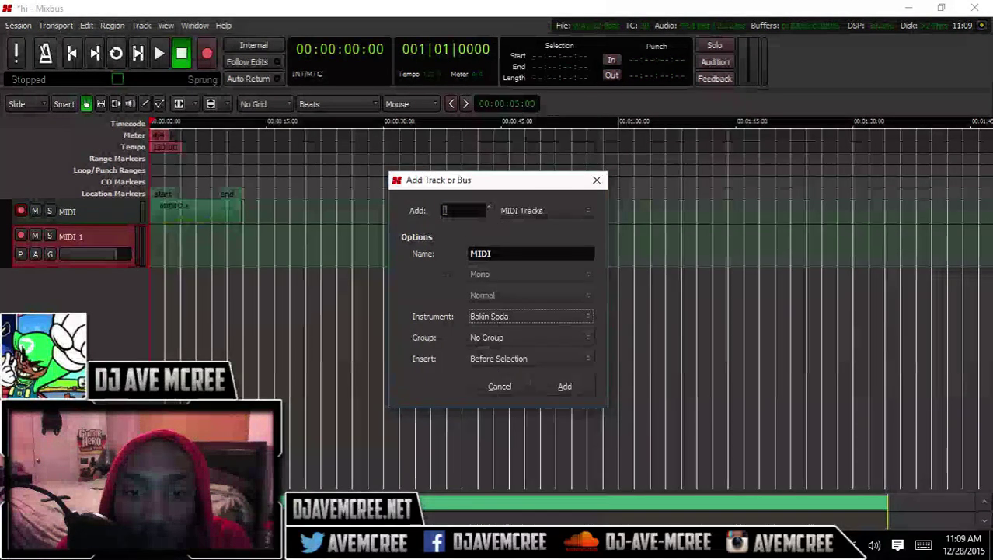
# Step: Add the MIDI 2 track and, in the Mixer, set its input to Disconnect
pyautogui.click(570, 393)
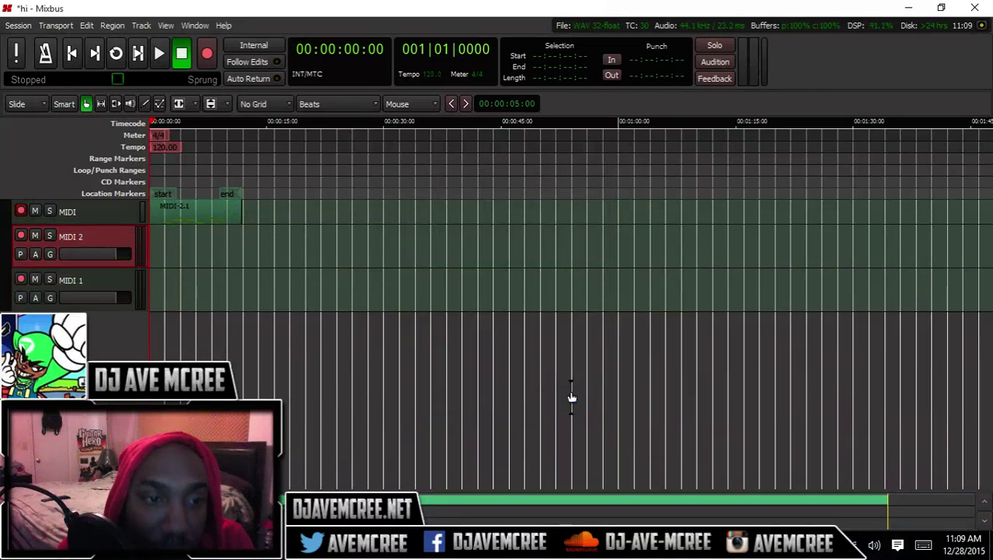
pyautogui.click(195, 26)
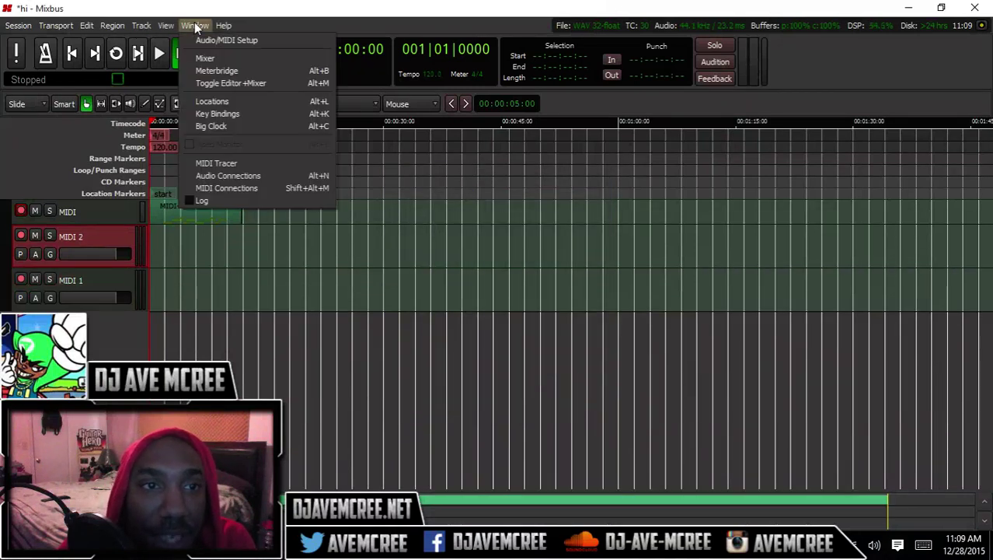
pyautogui.click(221, 58)
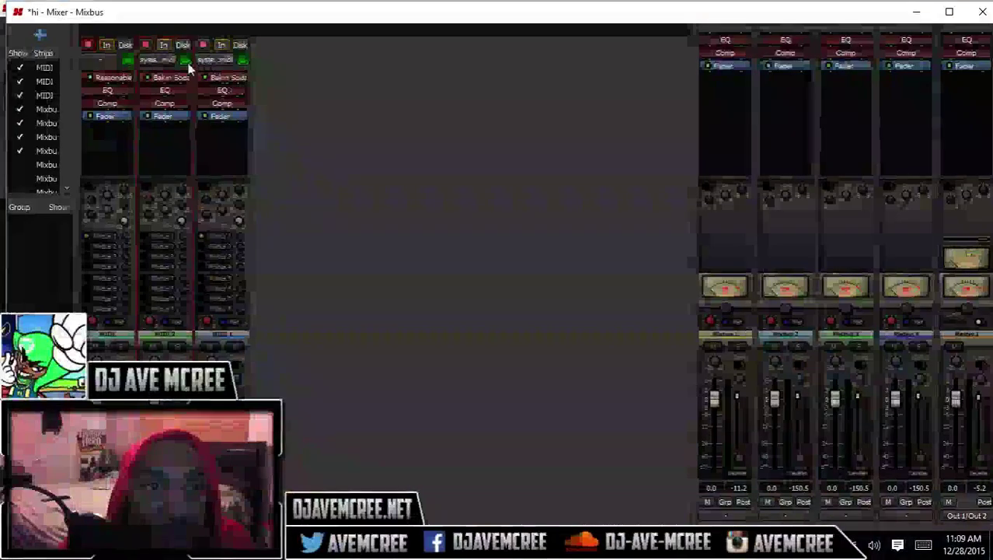
pyautogui.click(159, 64)
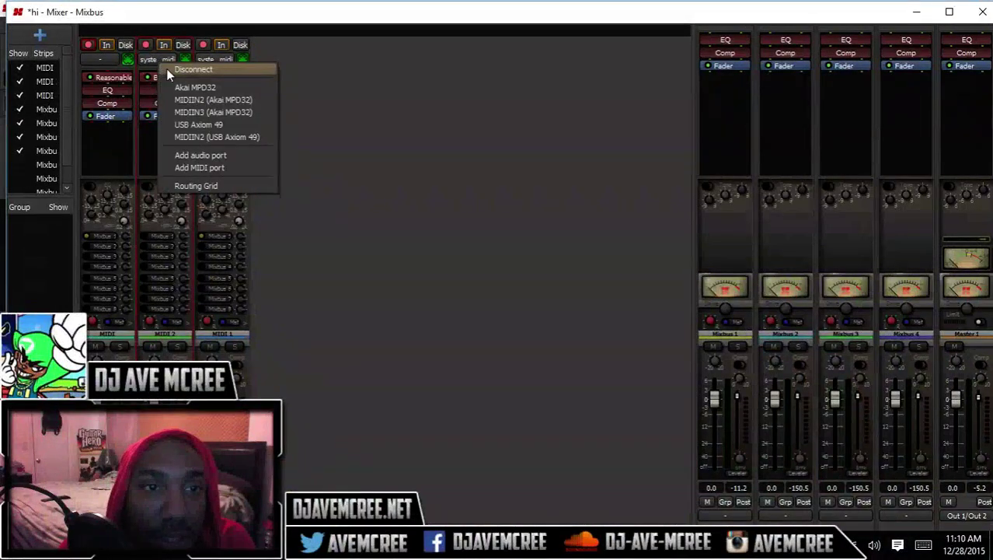
pyautogui.click(171, 72)
# Step: Connect MIDI 1's input to the USB Axiom 49
pyautogui.click(207, 62)
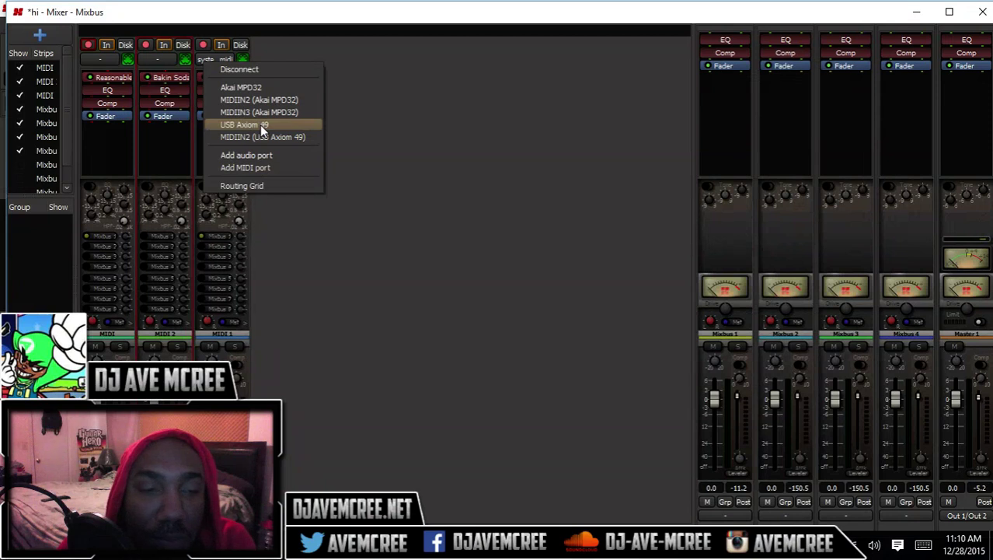
pyautogui.click(260, 125)
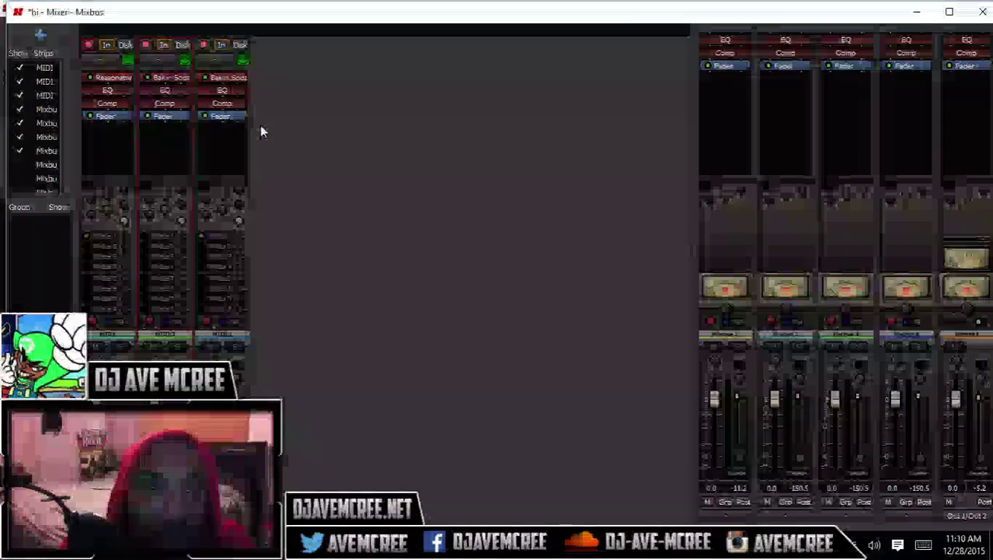
pyautogui.click(224, 66)
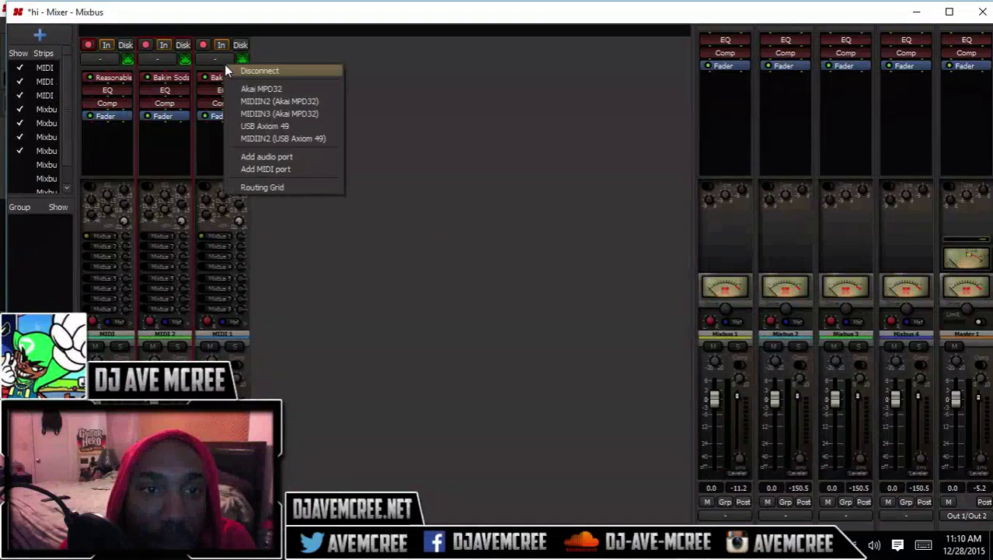
pyautogui.click(251, 126)
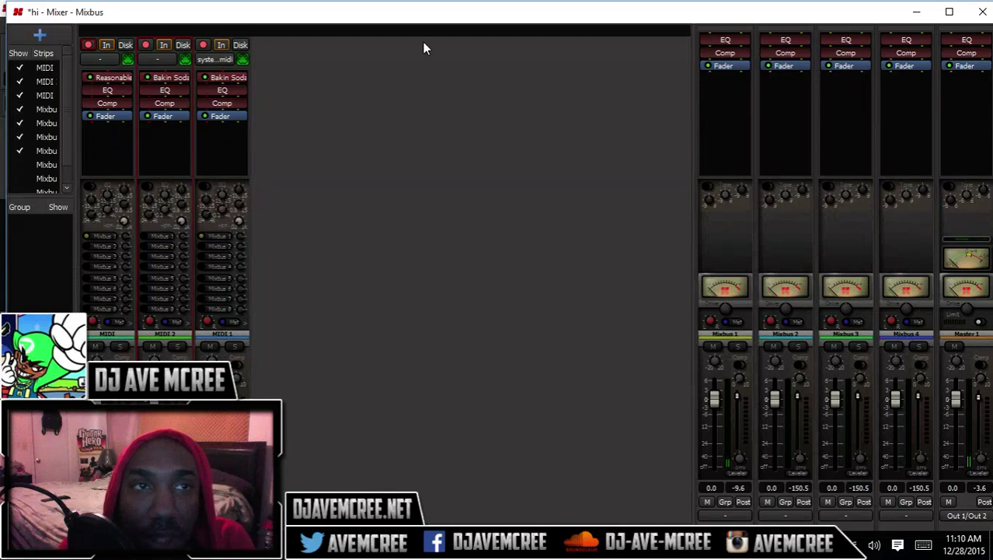
pyautogui.click(980, 13)
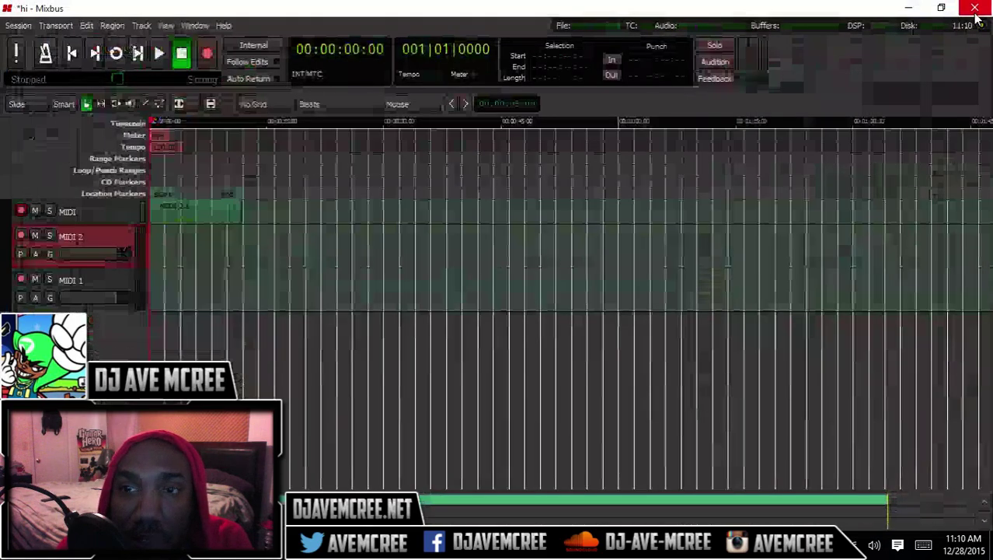